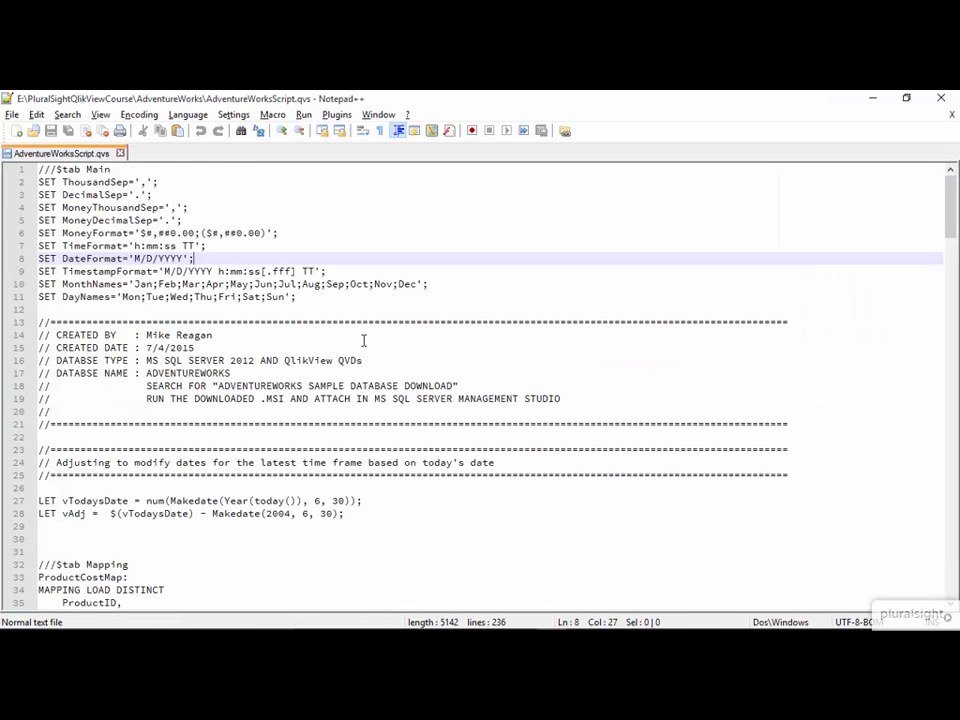
# - Copy the entire AdventureWorksScript.qvs script and paste it into the Main script tab in QlikView's script editor
pyautogui.hotkey('ctrl', 'a')
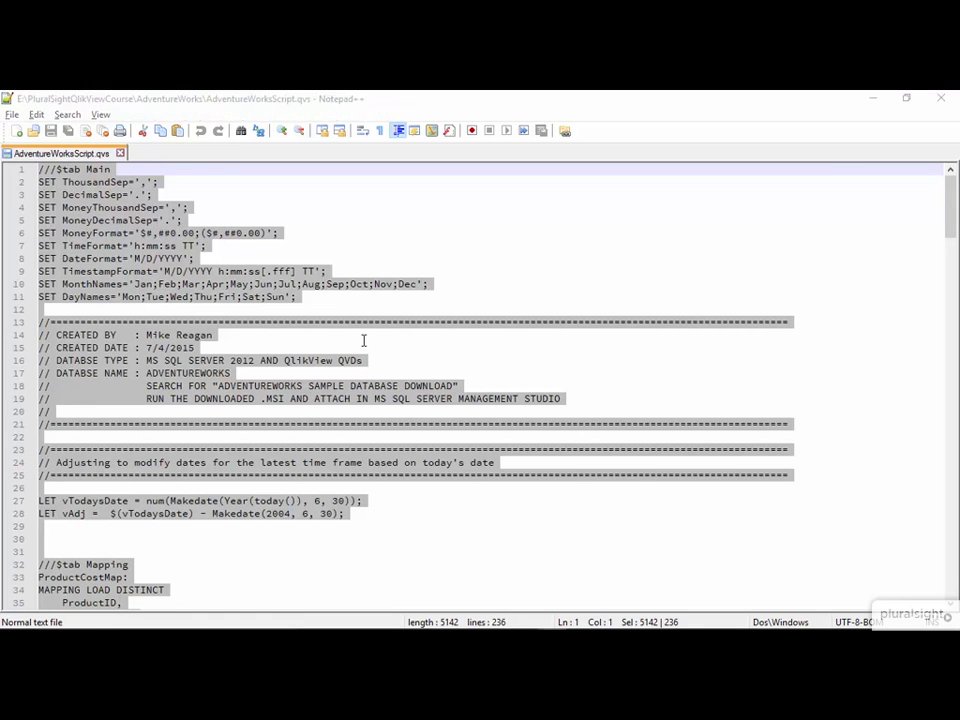
pyautogui.hotkey('alt', 'Tab')
pyautogui.hotkey('ctrl', 'v')
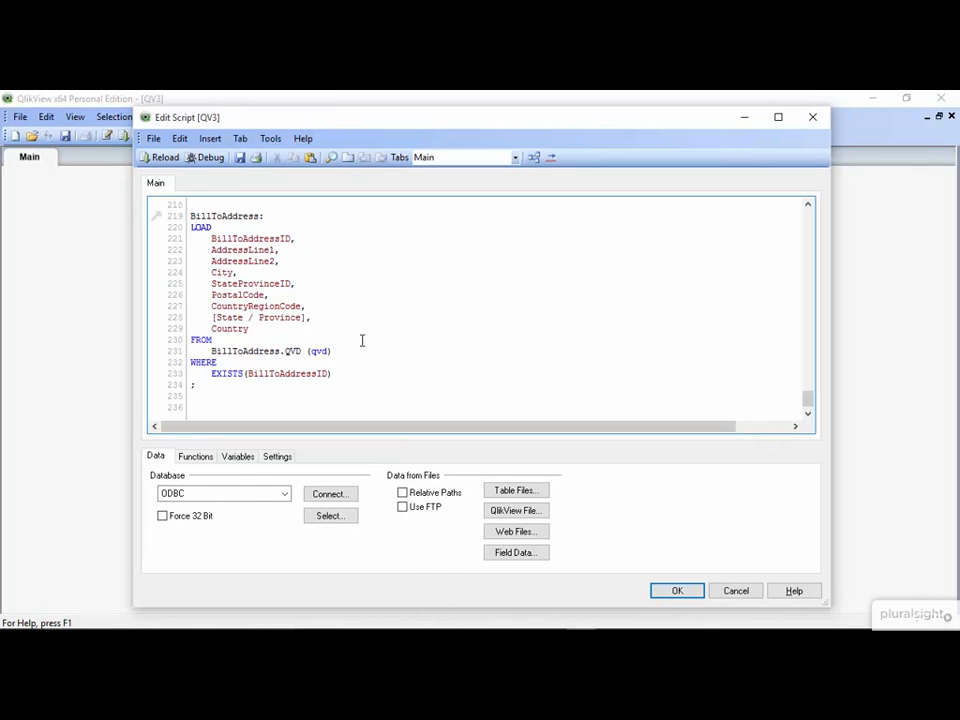
# - Reload the script, saving the document as "adventure" in the AdventureWorks folder, and dismiss the sheet properties without adding fields
pyautogui.click(160, 160)
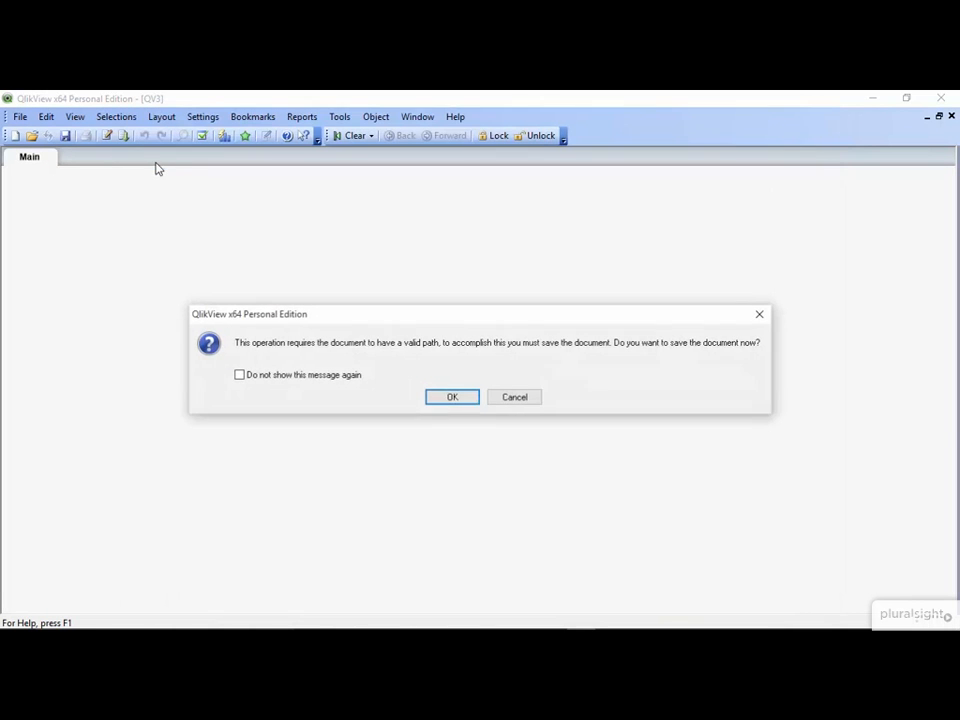
pyautogui.click(452, 398)
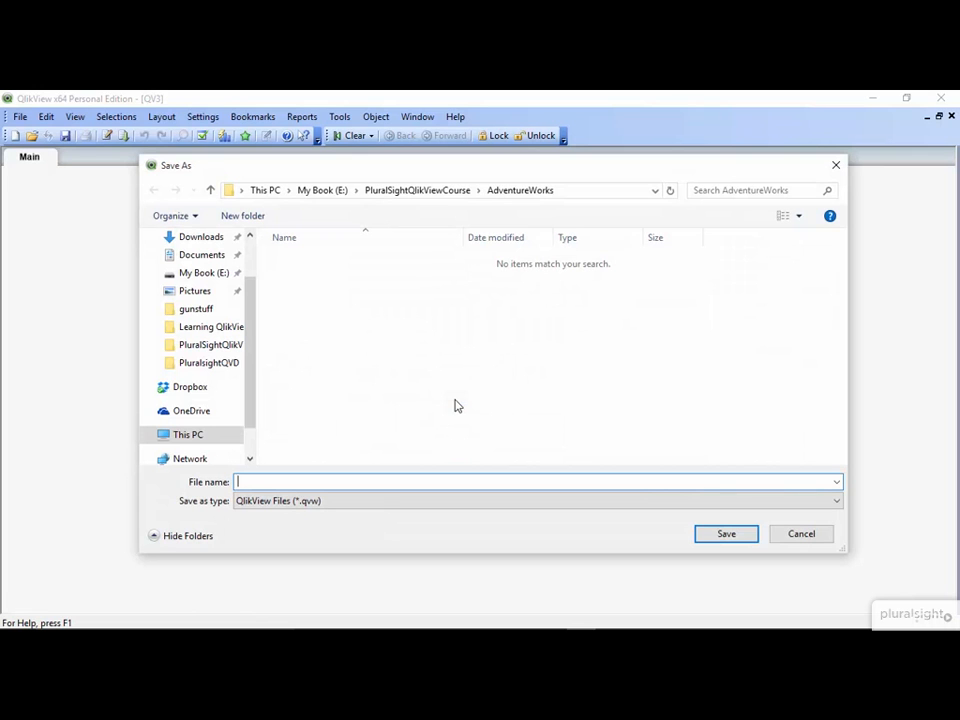
pyautogui.write('adventure')
pyautogui.press('Return')
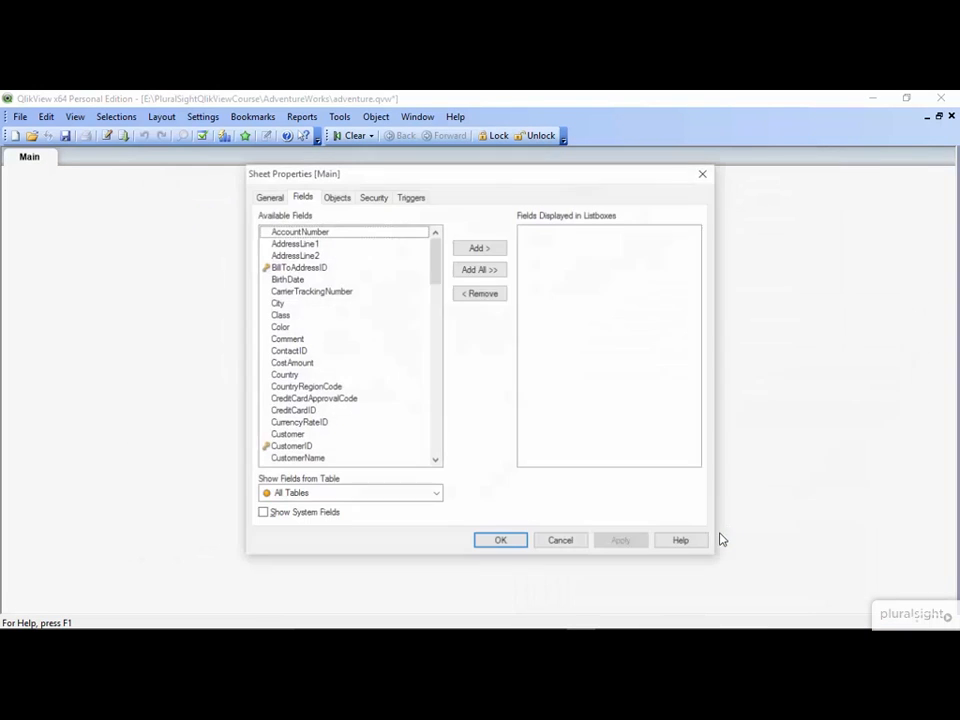
pyautogui.click(708, 178)
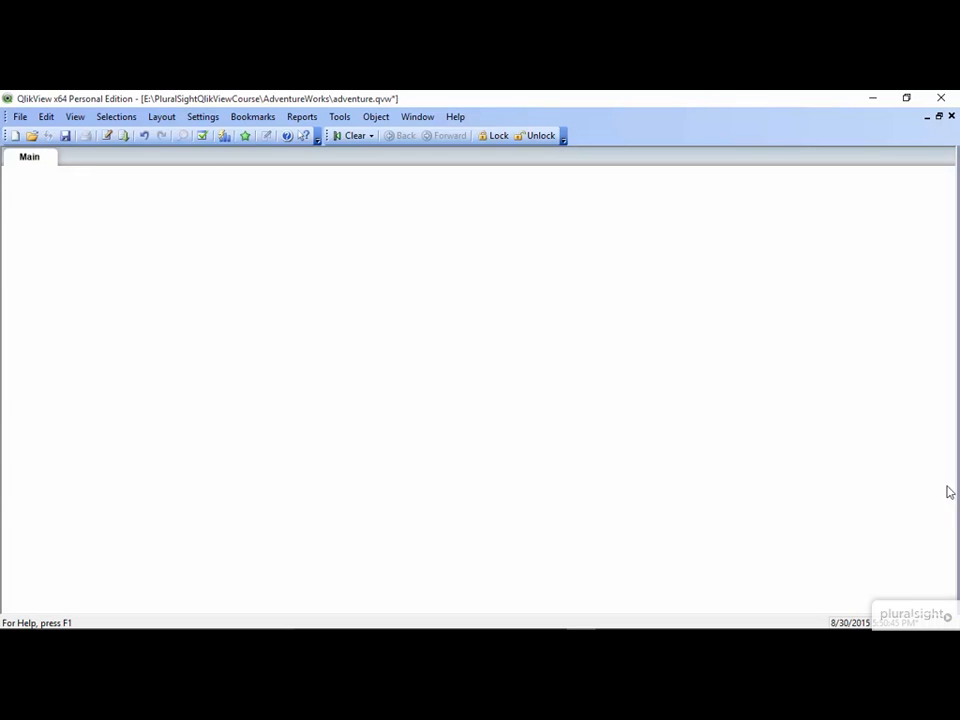
# - In the document properties, set the title to "Adventureworks", fill in the author's name and keep logfile generation enabled
pyautogui.click(203, 117)
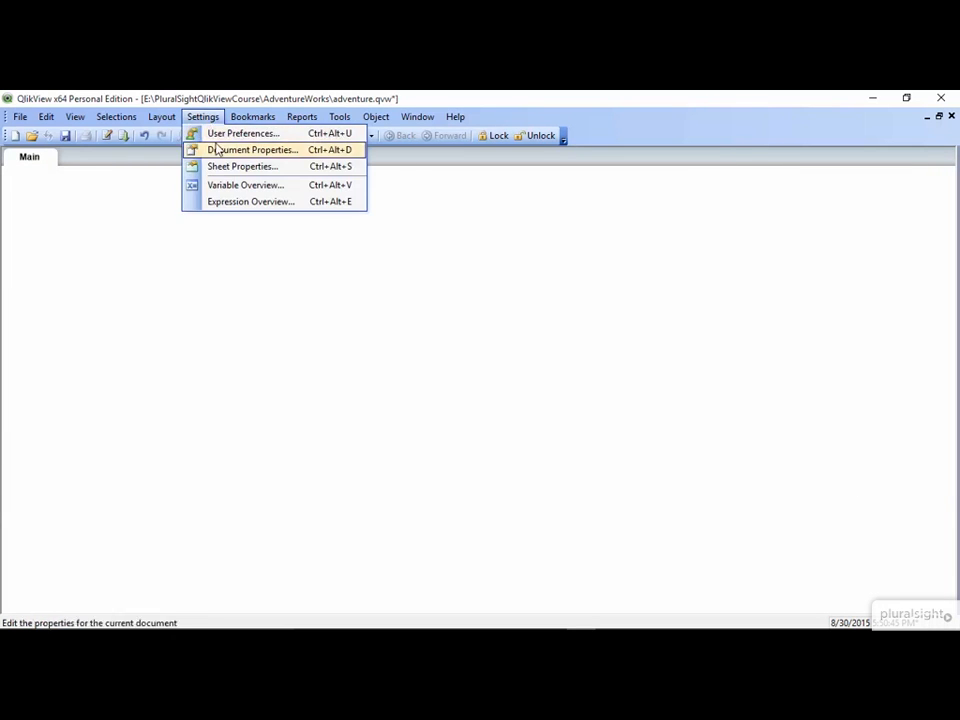
pyautogui.click(215, 149)
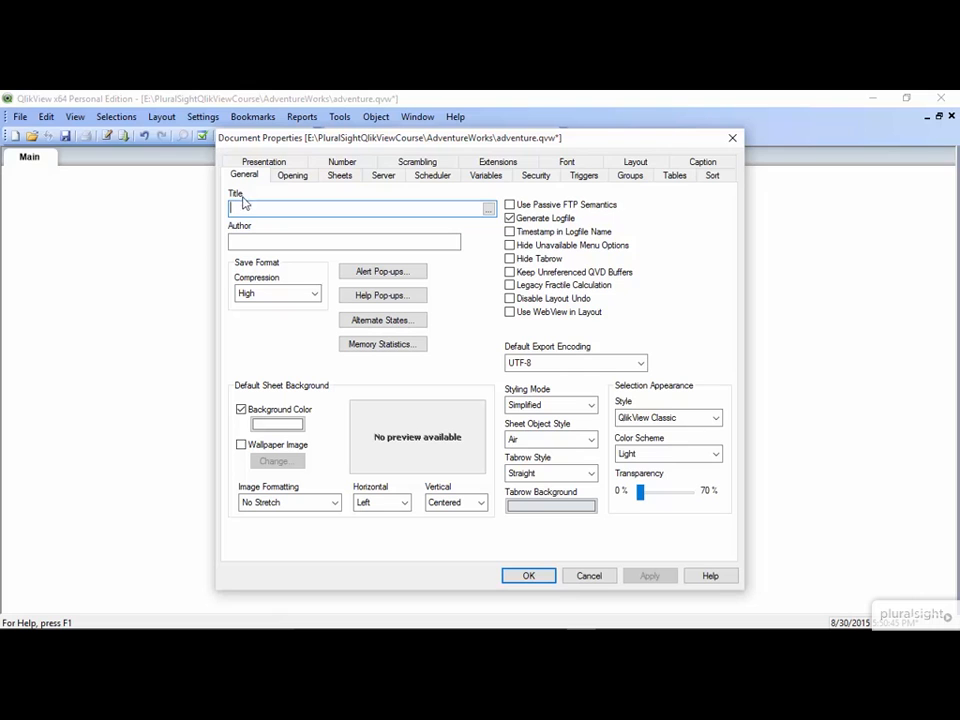
pyautogui.write('Adventureworks')
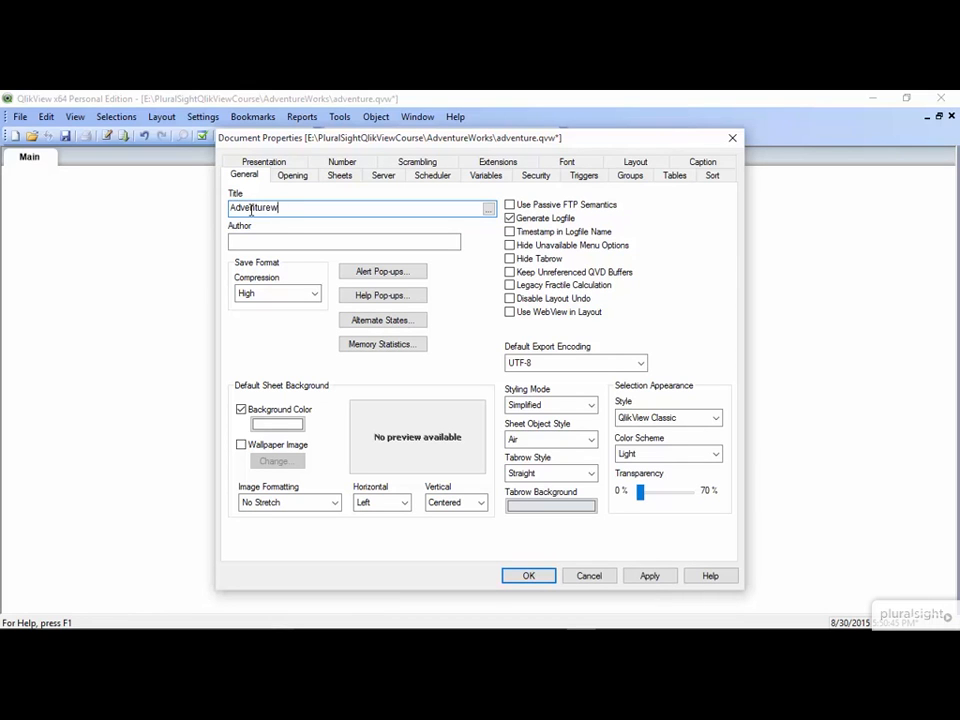
pyautogui.click(253, 243)
pyautogui.write('Mike')
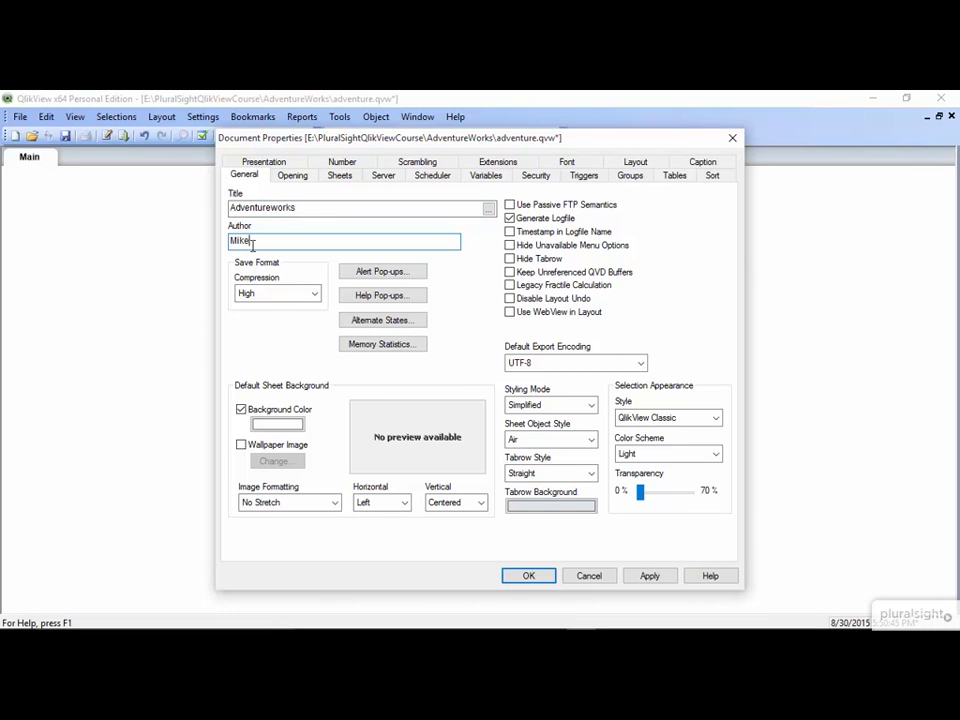
pyautogui.click(510, 218)
pyautogui.click(510, 218)
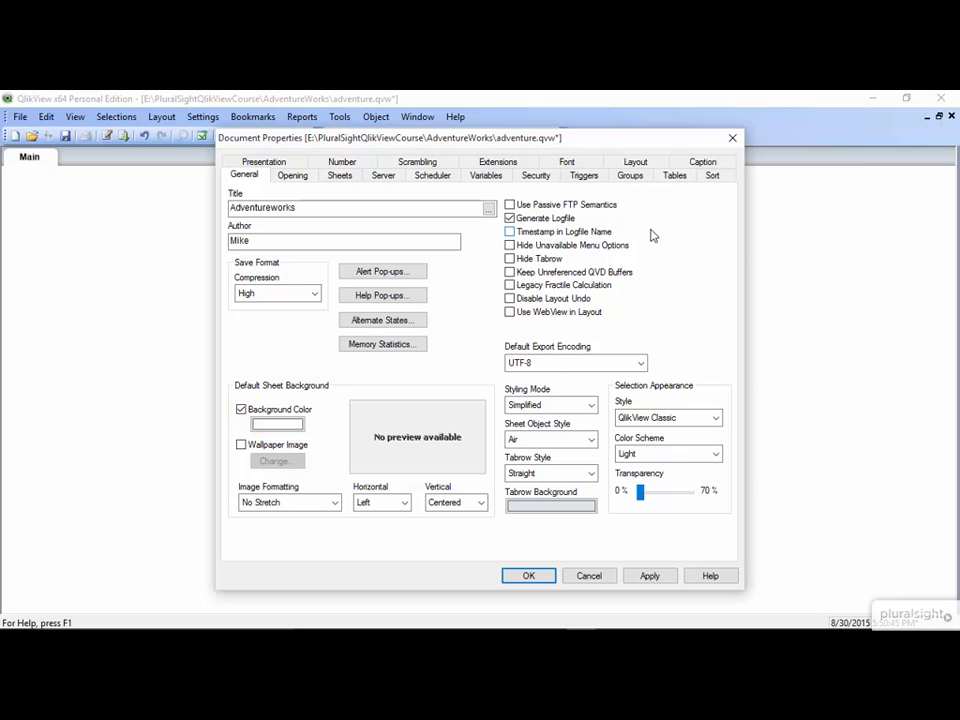
# - Set the document's styling mode to Advanced and accept the properties
pyautogui.click(591, 404)
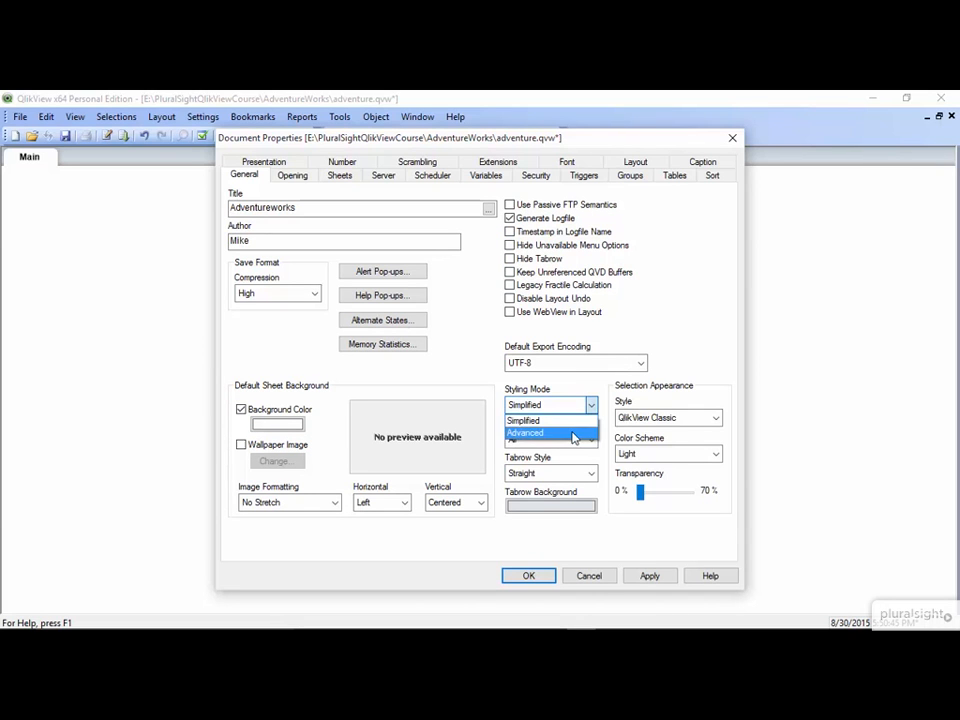
pyautogui.click(574, 434)
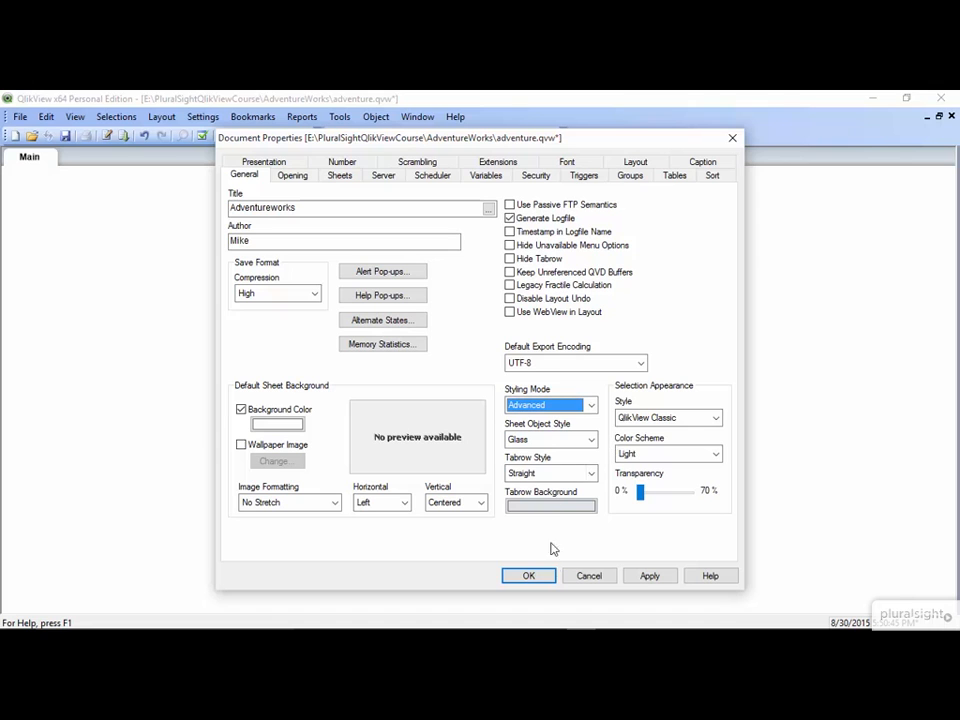
pyautogui.click(527, 575)
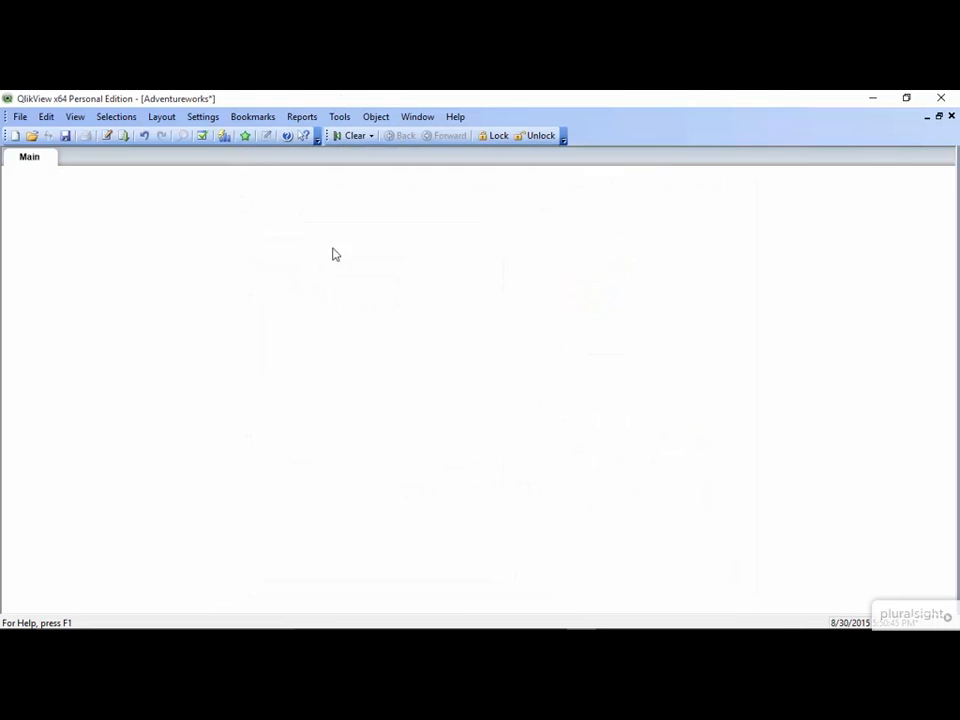
# - In the document properties, choose Tahoma as the default font for list boxes and charts
pyautogui.click(205, 118)
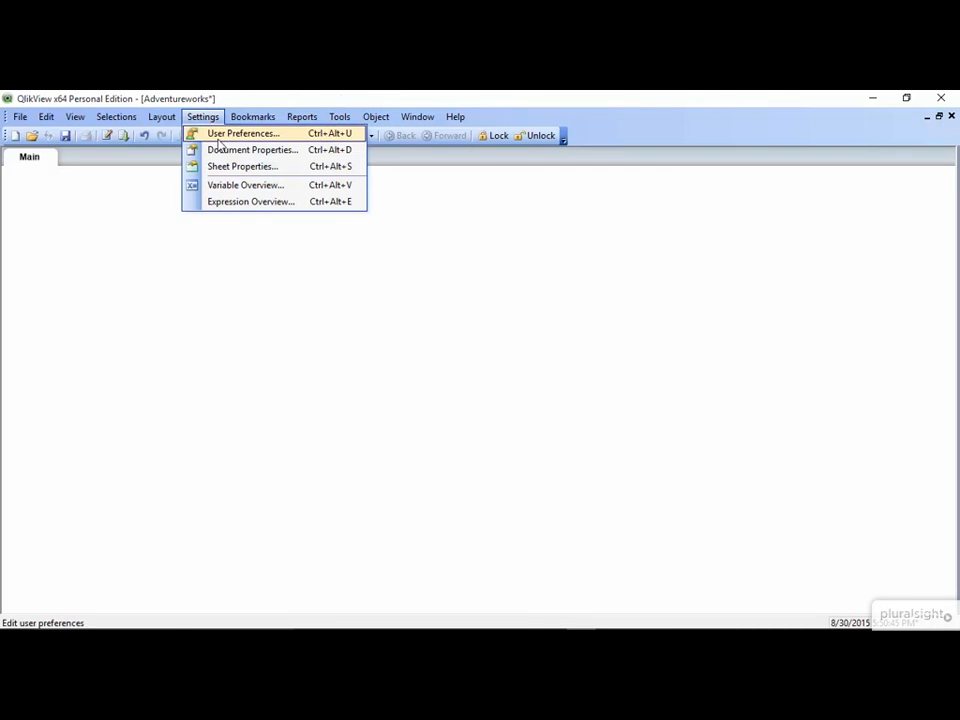
pyautogui.click(226, 151)
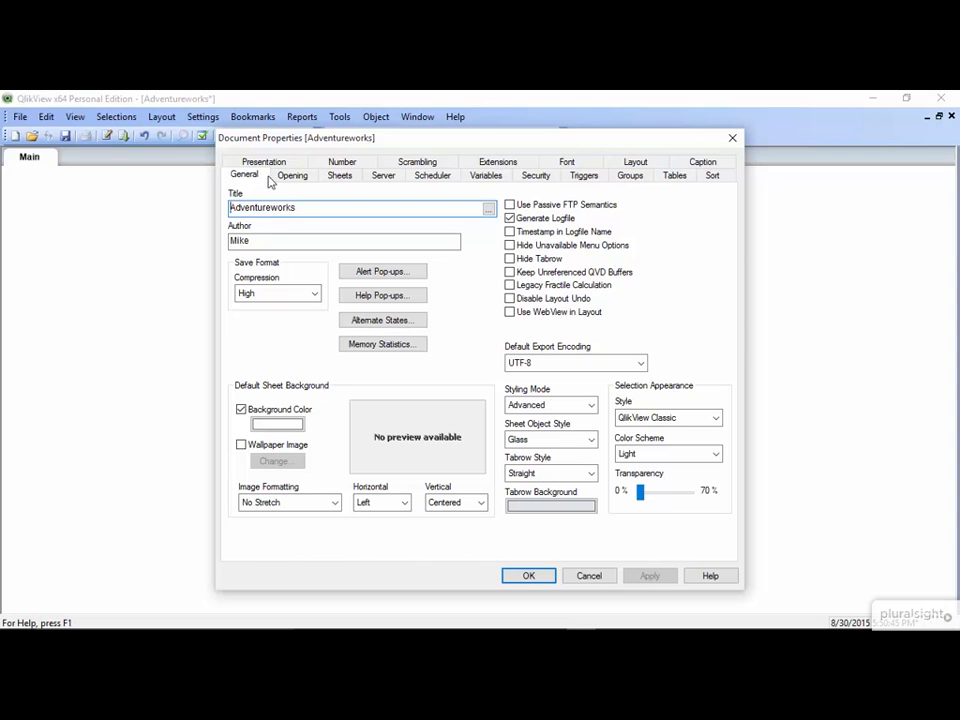
pyautogui.click(567, 165)
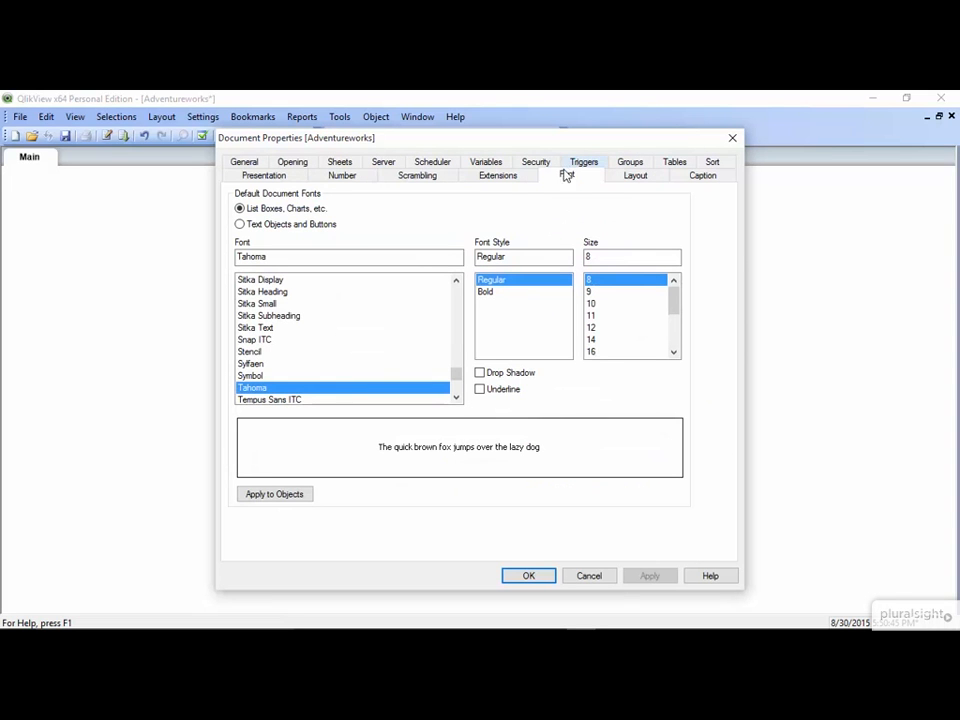
pyautogui.click(297, 392)
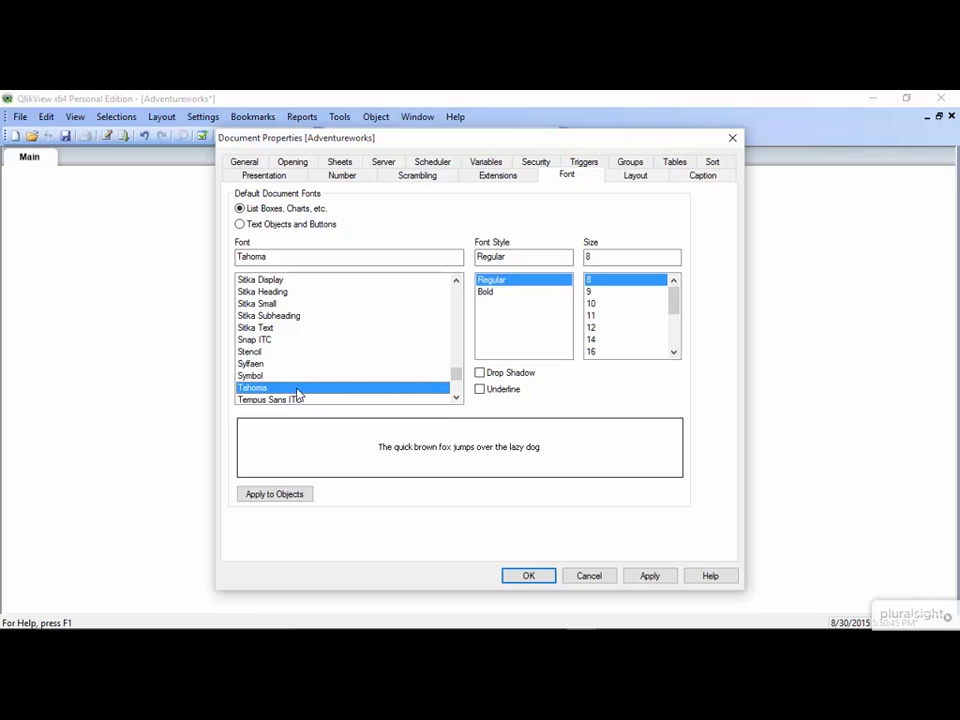
# - Set the default layout border color to light gray (192, 192, 192) and turn off rounded corners
pyautogui.click(637, 177)
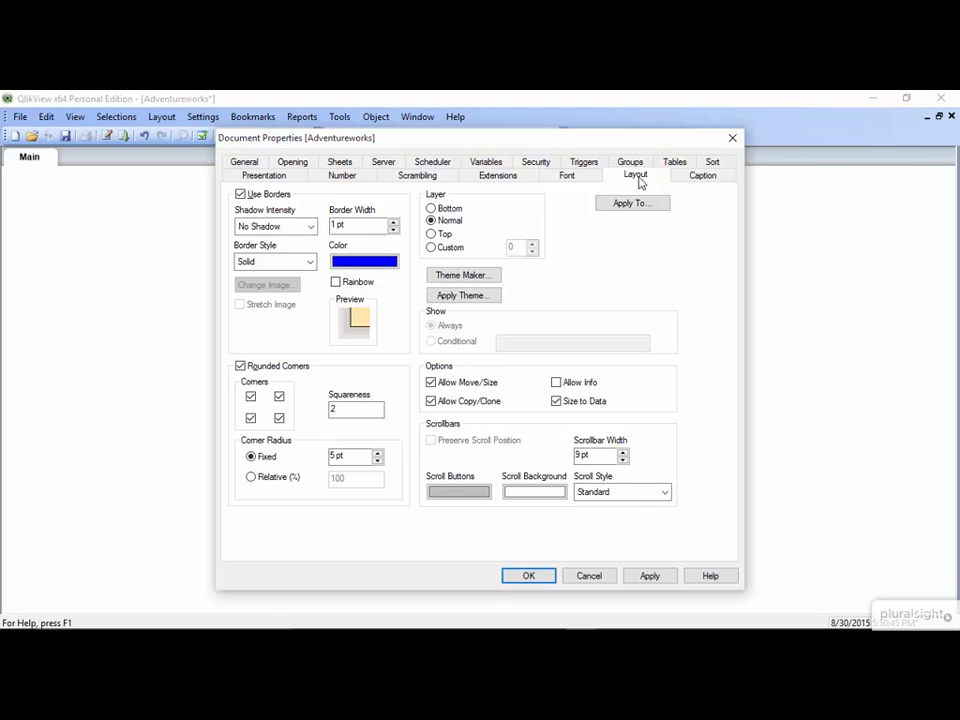
pyautogui.click(381, 262)
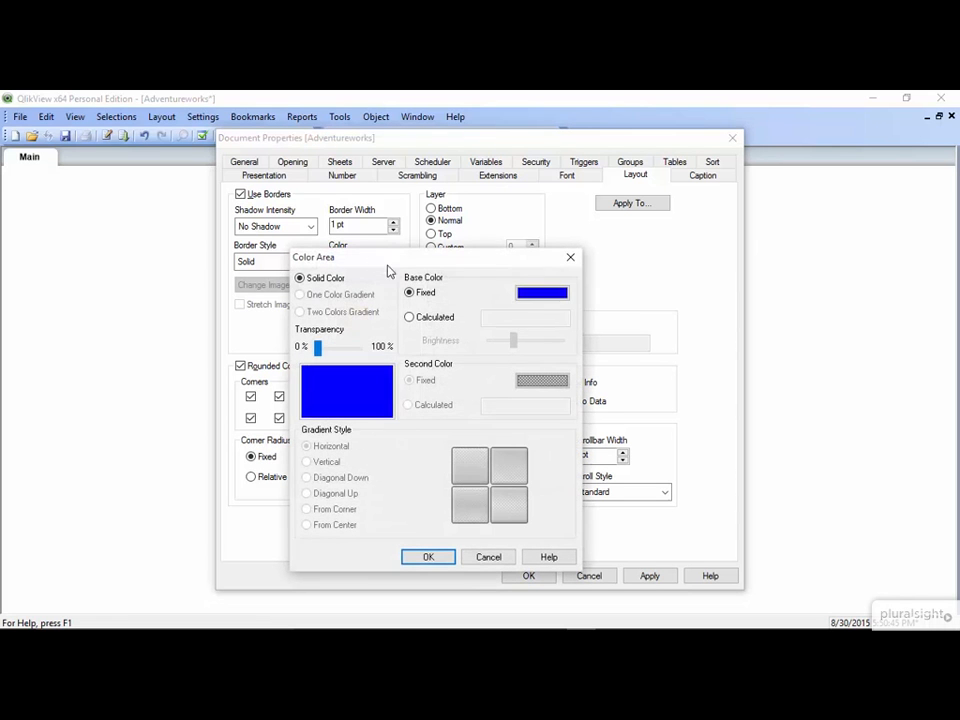
pyautogui.click(541, 296)
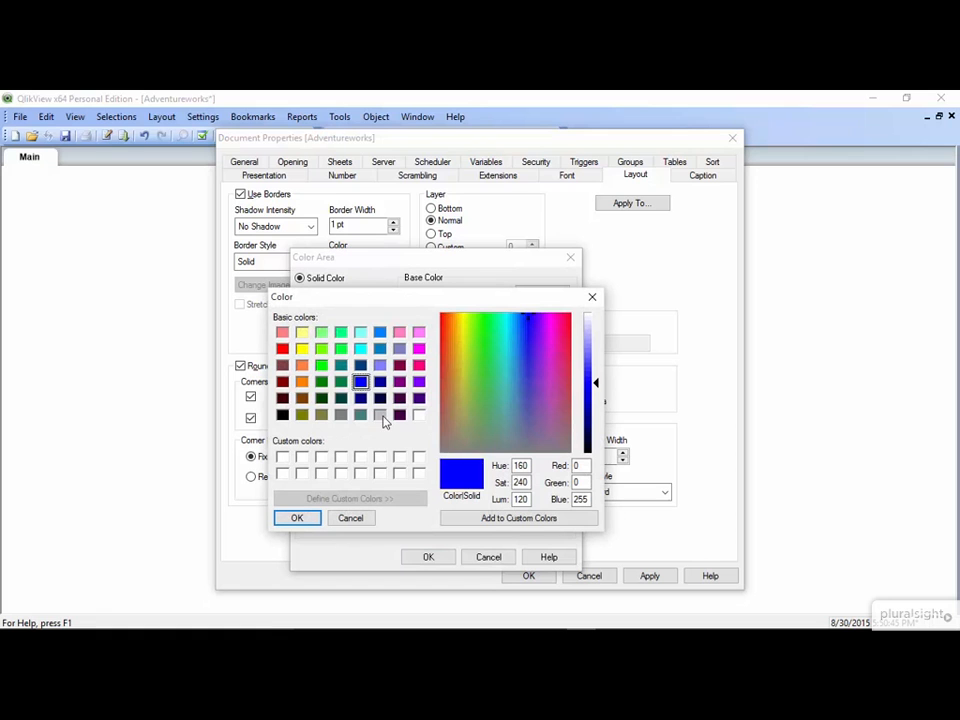
pyautogui.click(381, 416)
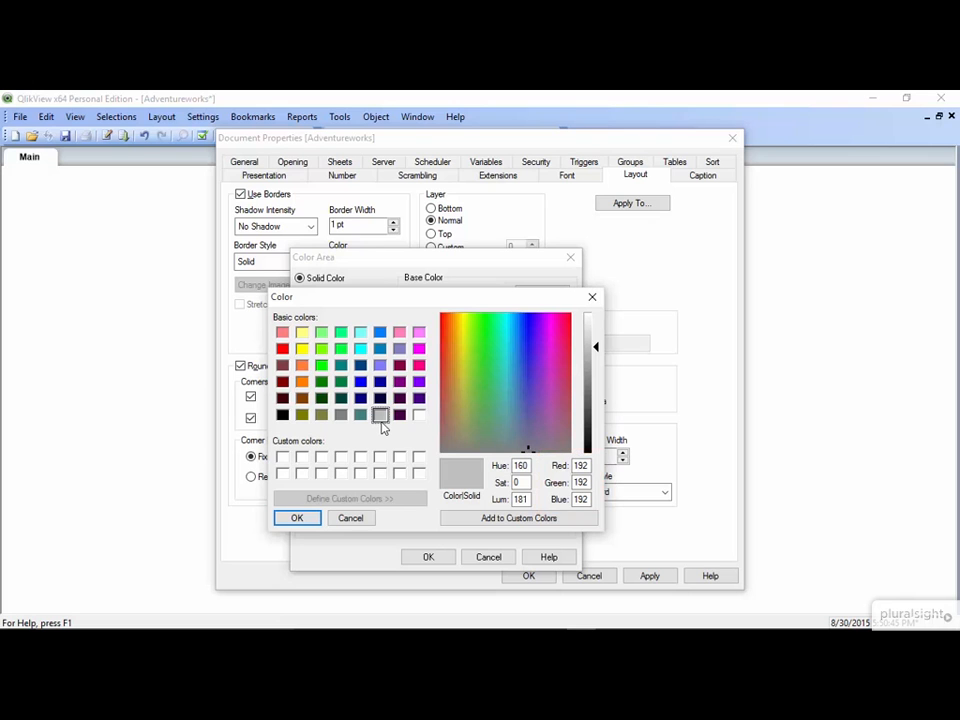
pyautogui.click(313, 518)
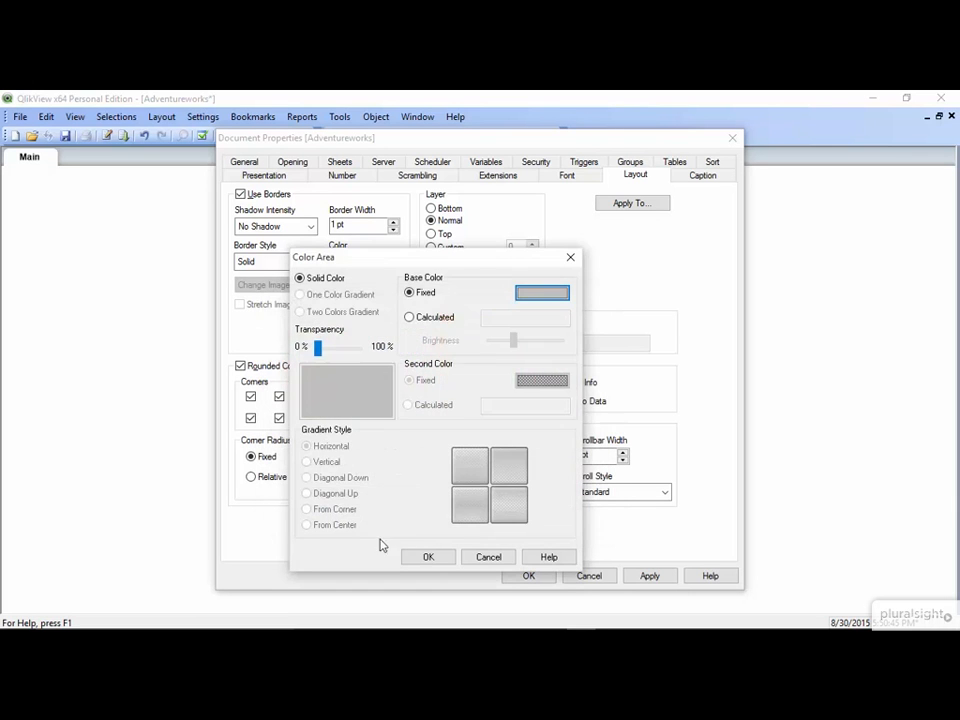
pyautogui.click(433, 561)
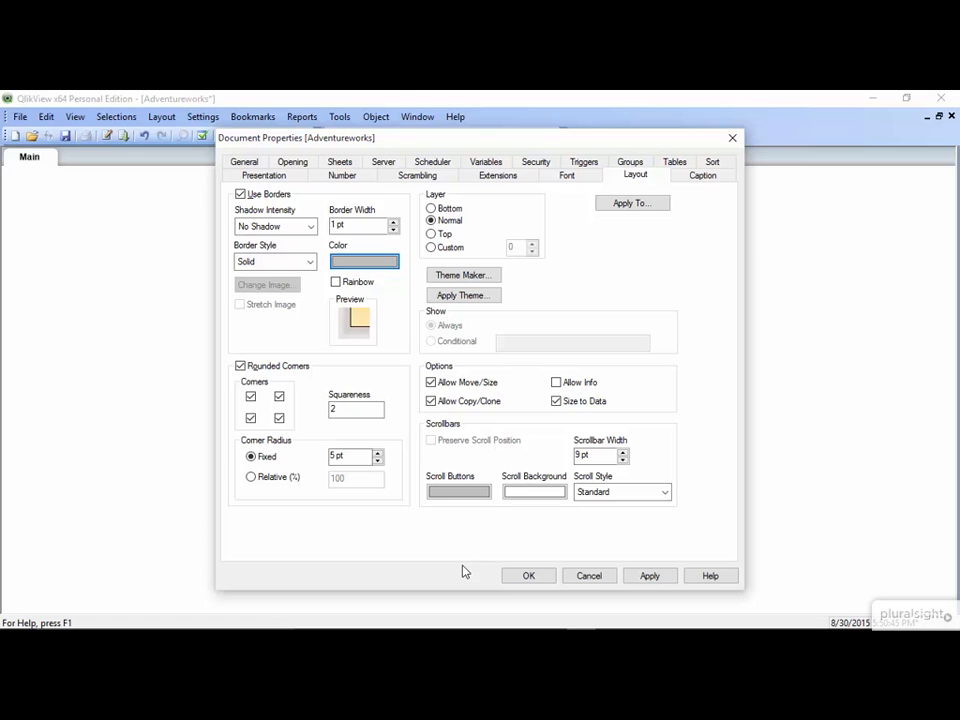
pyautogui.click(241, 367)
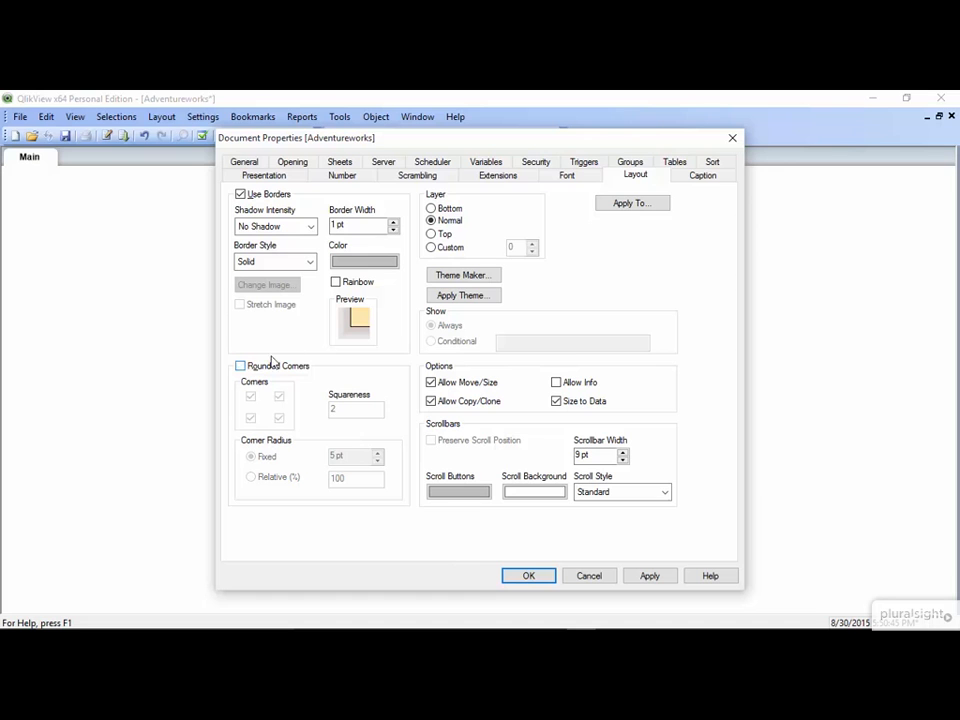
# - Copy the active caption's background color to the inactive caption's background and accept the document properties
pyautogui.click(702, 180)
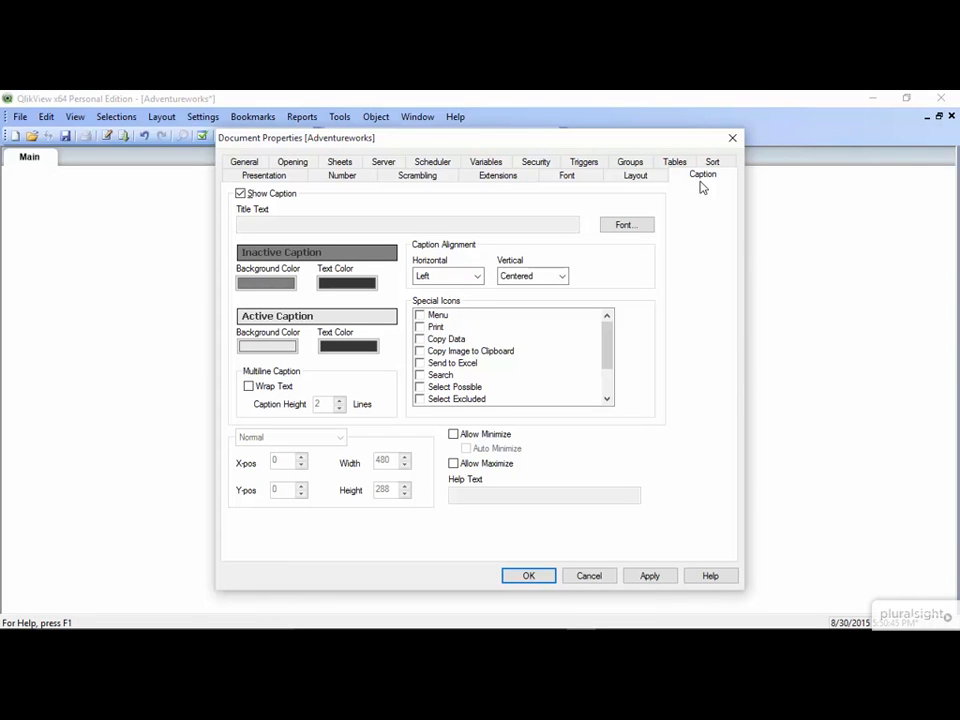
pyautogui.rightClick(283, 352)
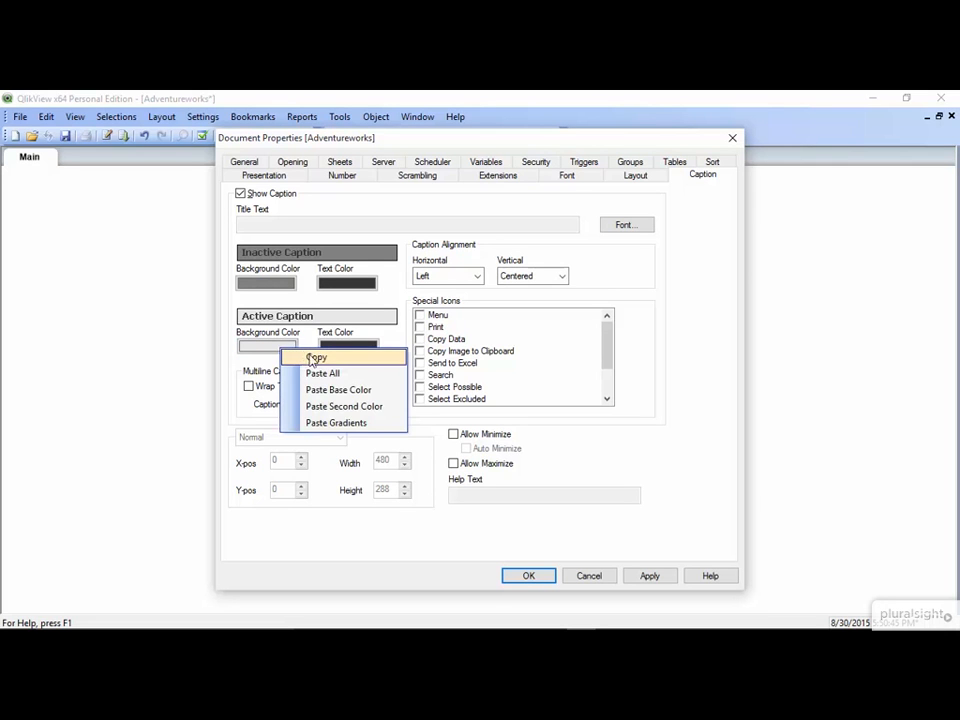
pyautogui.click(312, 358)
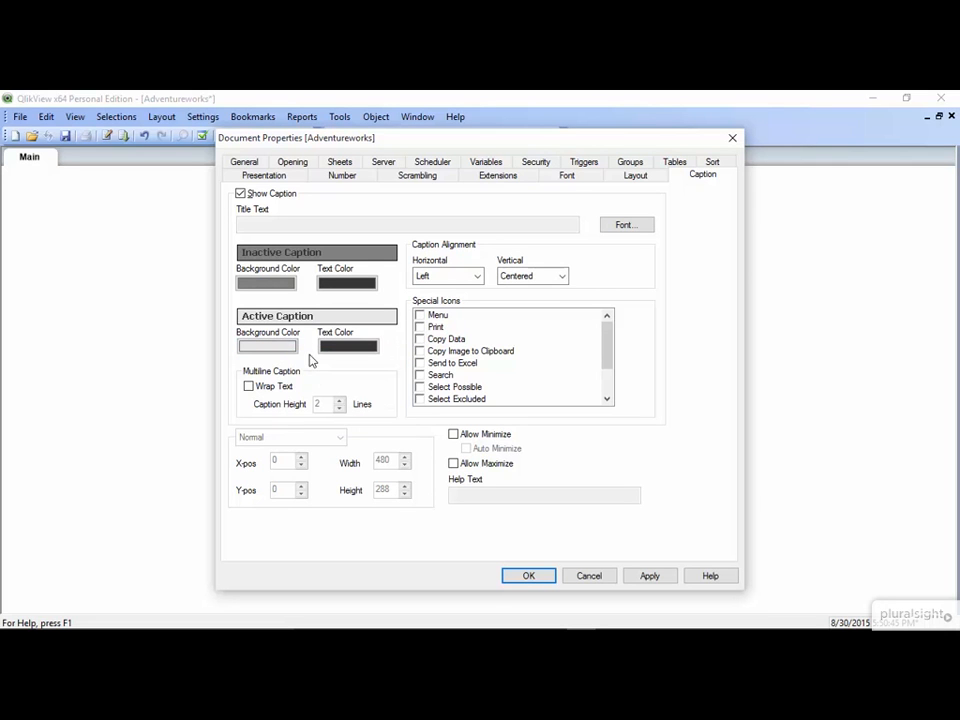
pyautogui.rightClick(278, 287)
pyautogui.click(318, 306)
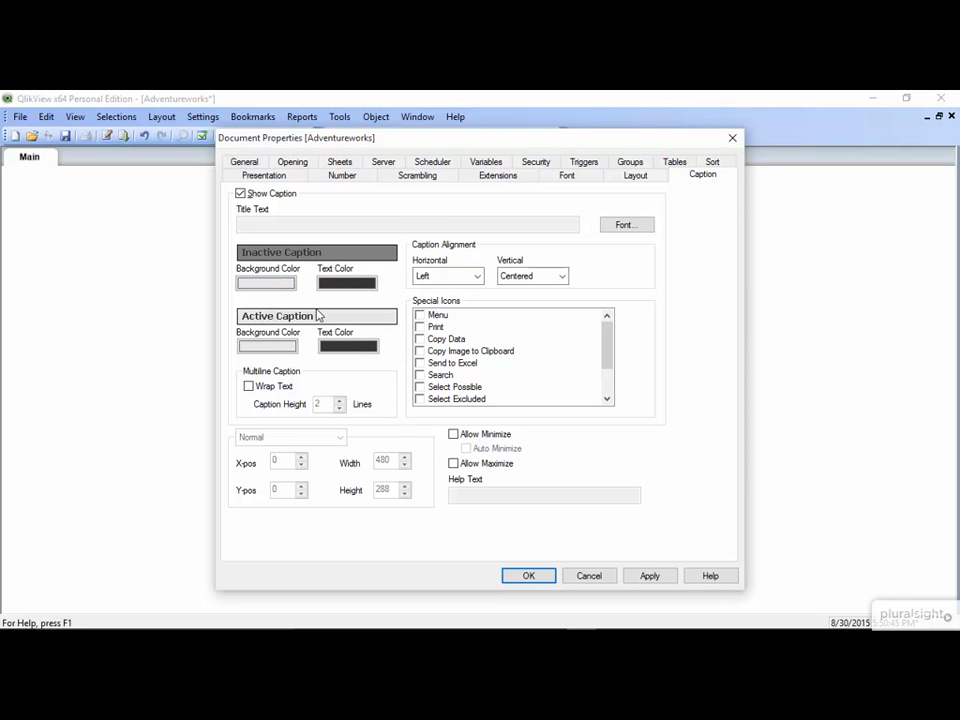
pyautogui.click(530, 577)
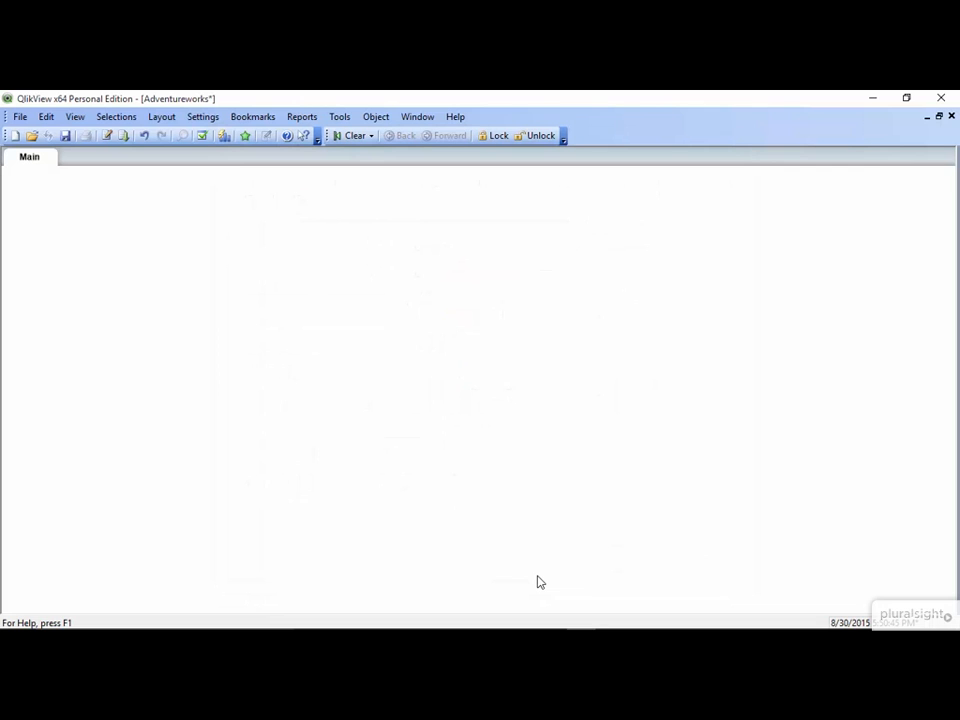